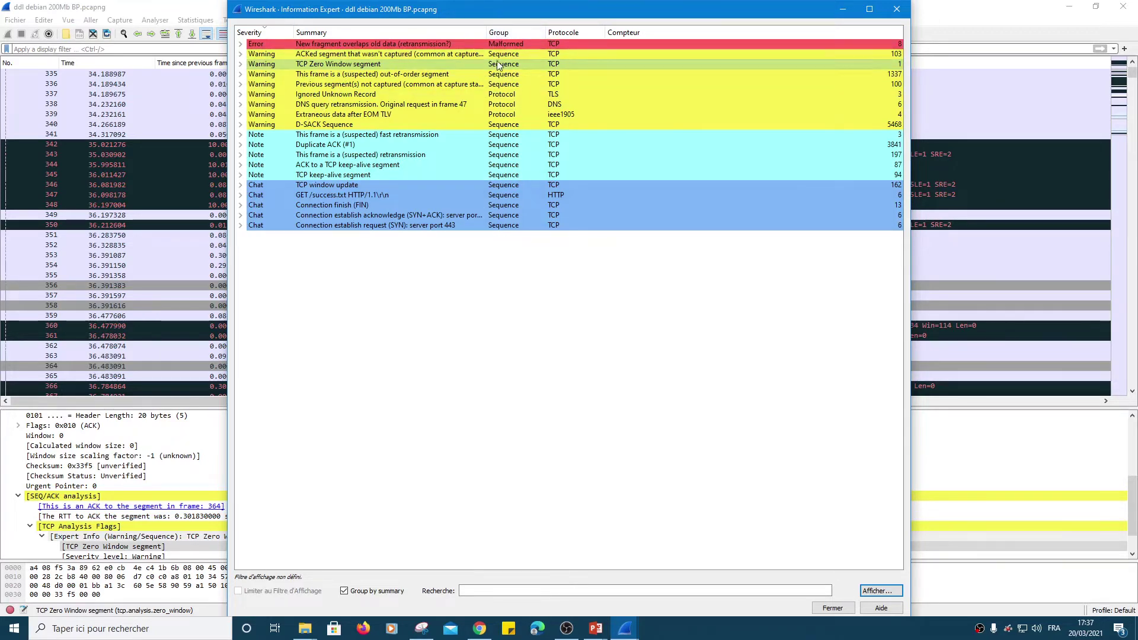
Hide the Erreur, Avertissement and Chat severities in the expert information list so only Note entries are displayed.
{"action": "left_click", "coordinate": [501, 94]}
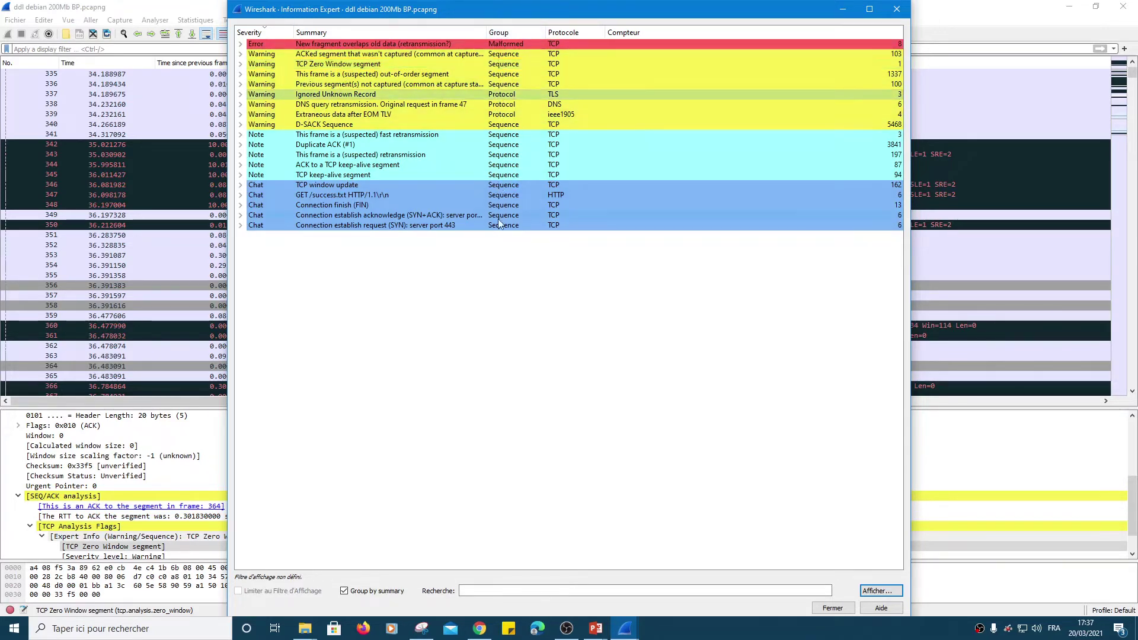
{"action": "left_click", "coordinate": [503, 46]}
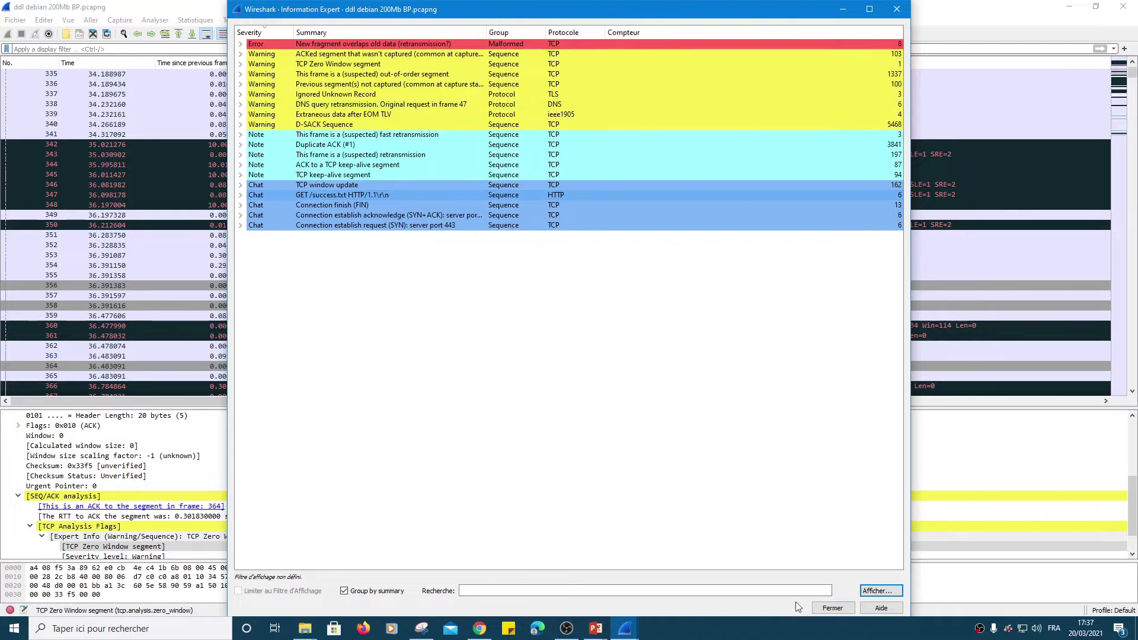
{"action": "left_click", "coordinate": [876, 592]}
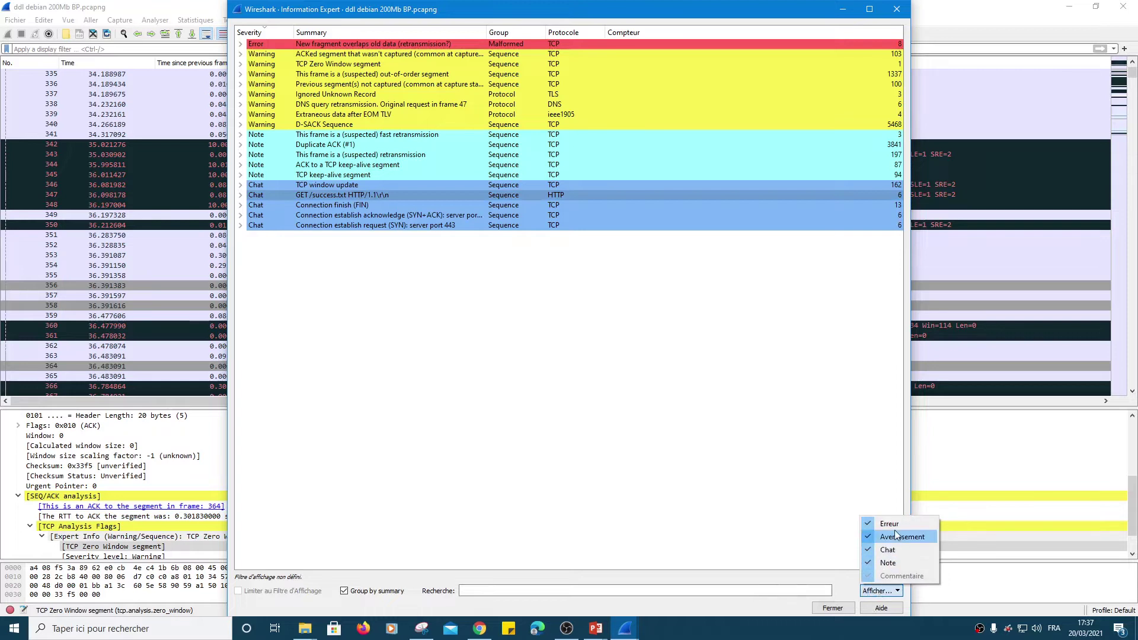
{"action": "left_click", "coordinate": [890, 524]}
{"action": "left_click", "coordinate": [881, 590]}
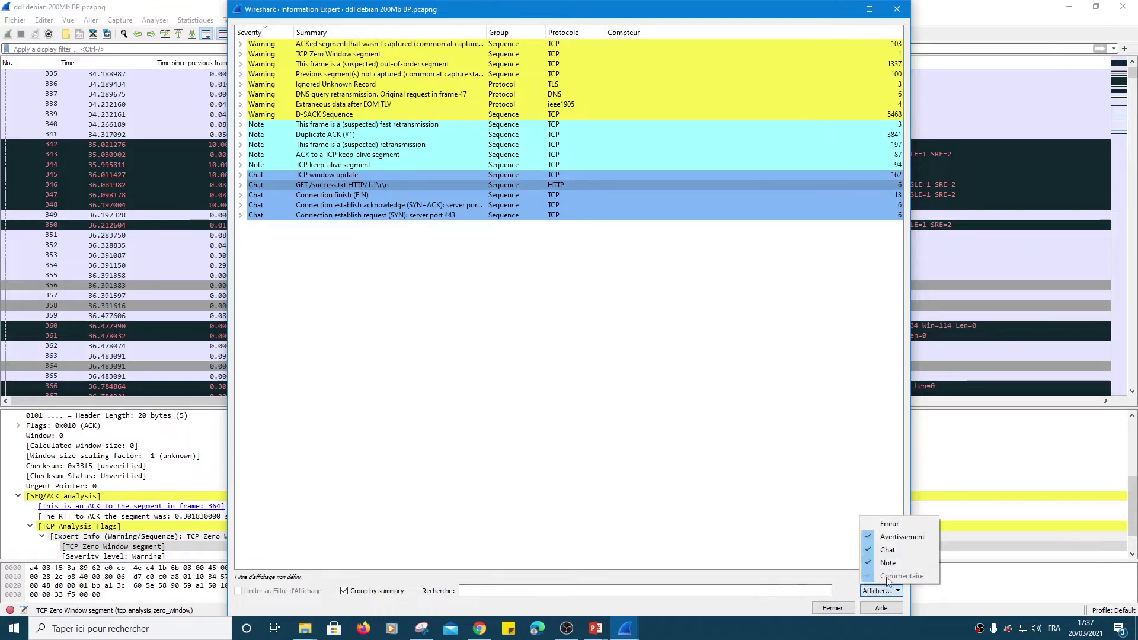
{"action": "left_click", "coordinate": [895, 537]}
{"action": "left_click", "coordinate": [881, 591]}
{"action": "left_click", "coordinate": [892, 549]}
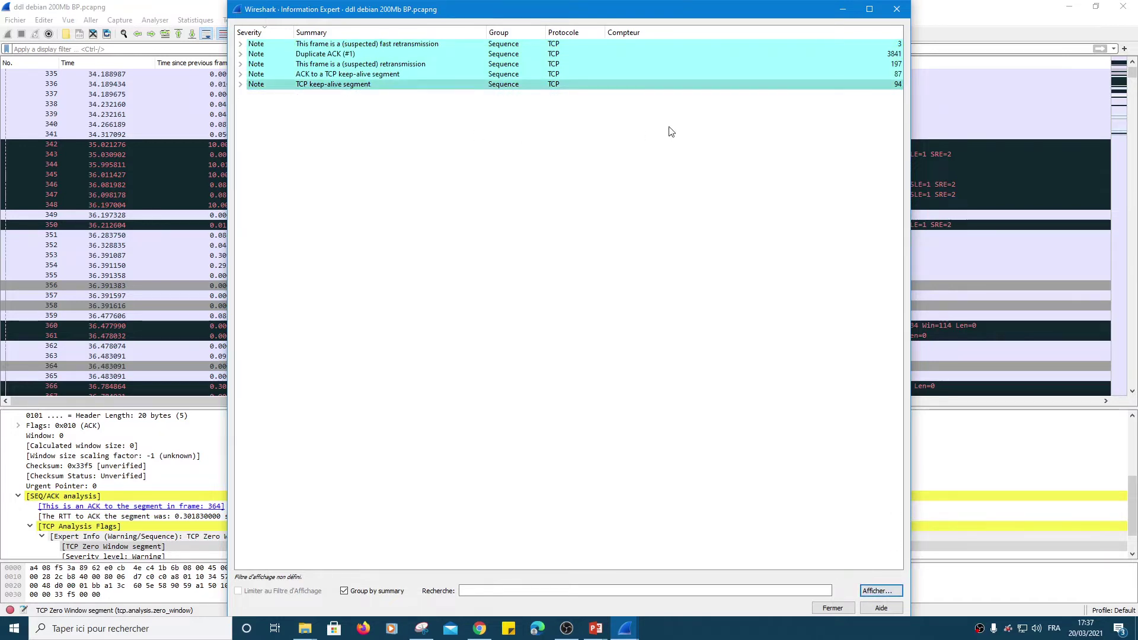
Expand the TCP keep-alive segment note, select packet 200 and move the expert information window aside to uncover the packet details.
{"action": "left_click", "coordinate": [241, 85]}
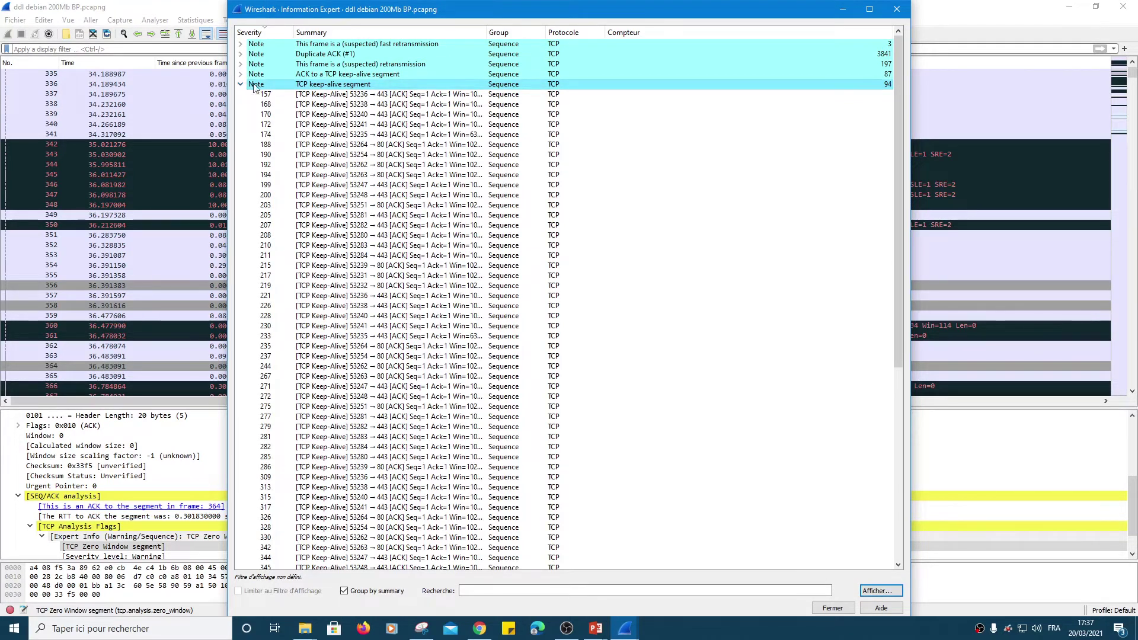
{"action": "left_click", "coordinate": [404, 198]}
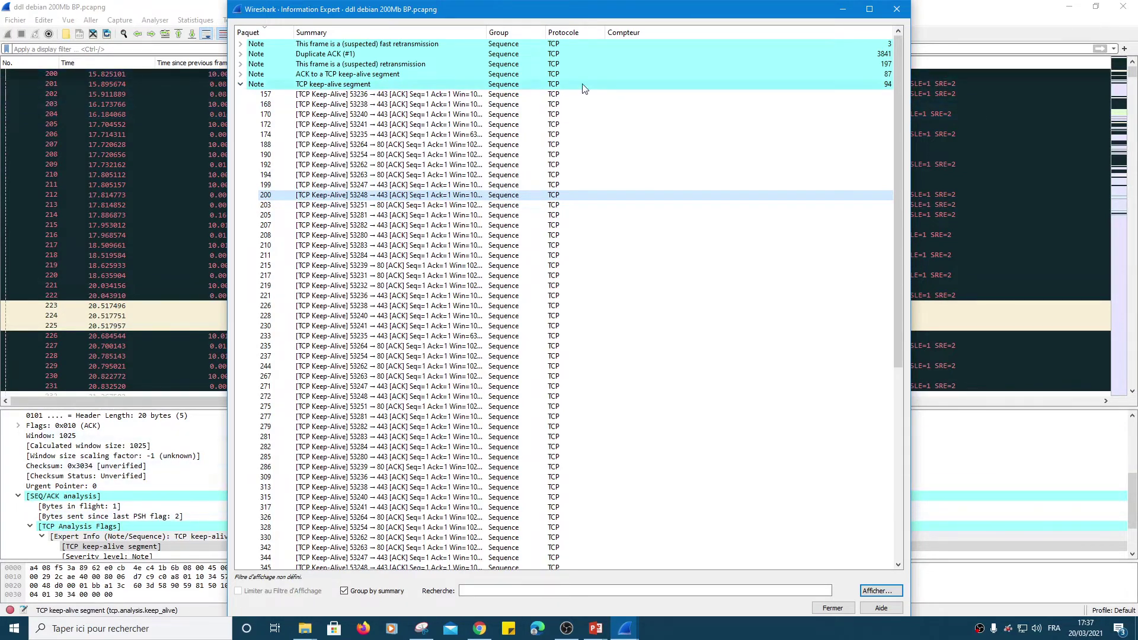
{"action": "left_click_drag", "start_coordinate": [589, 10], "coordinate": [862, 11]}
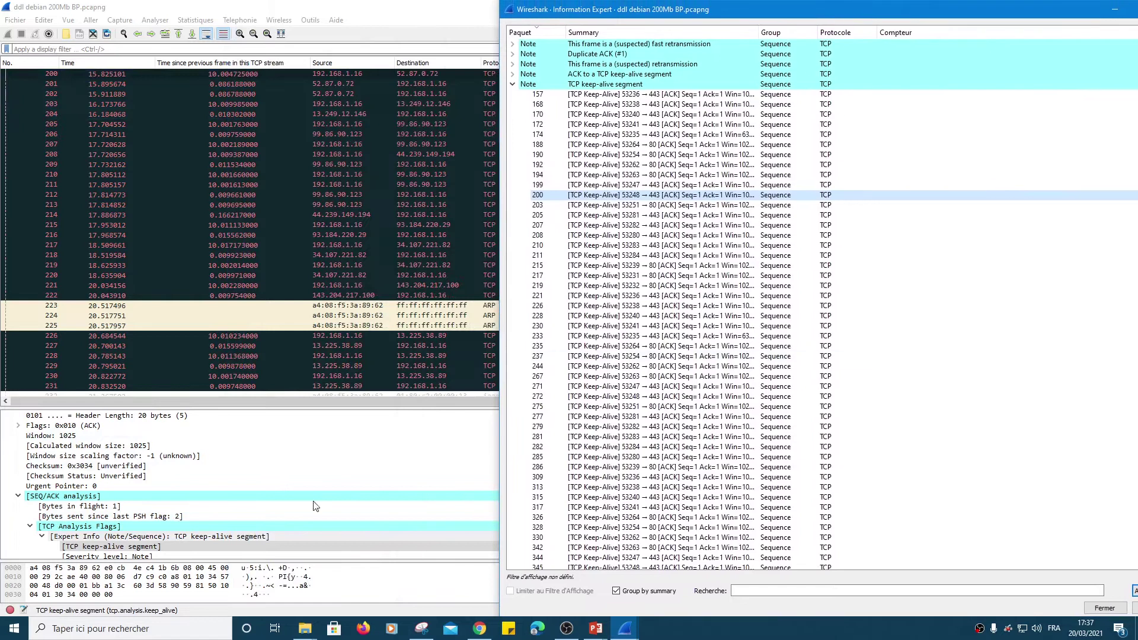
Maximize the expert information window, collapse the keep-alive group and display the Chat, Avertissement and Erreur severities again.
{"action": "double_click", "coordinate": [801, 13]}
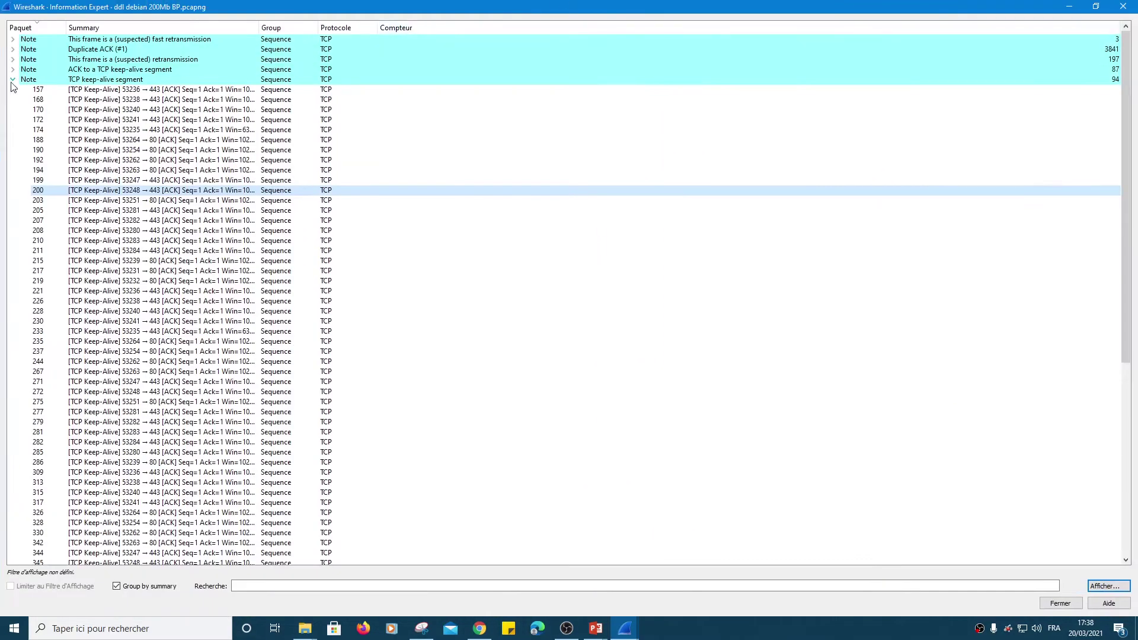
{"action": "left_click", "coordinate": [12, 80]}
{"action": "left_click", "coordinate": [1104, 586]}
{"action": "left_click", "coordinate": [1102, 545]}
{"action": "left_click", "coordinate": [1106, 585]}
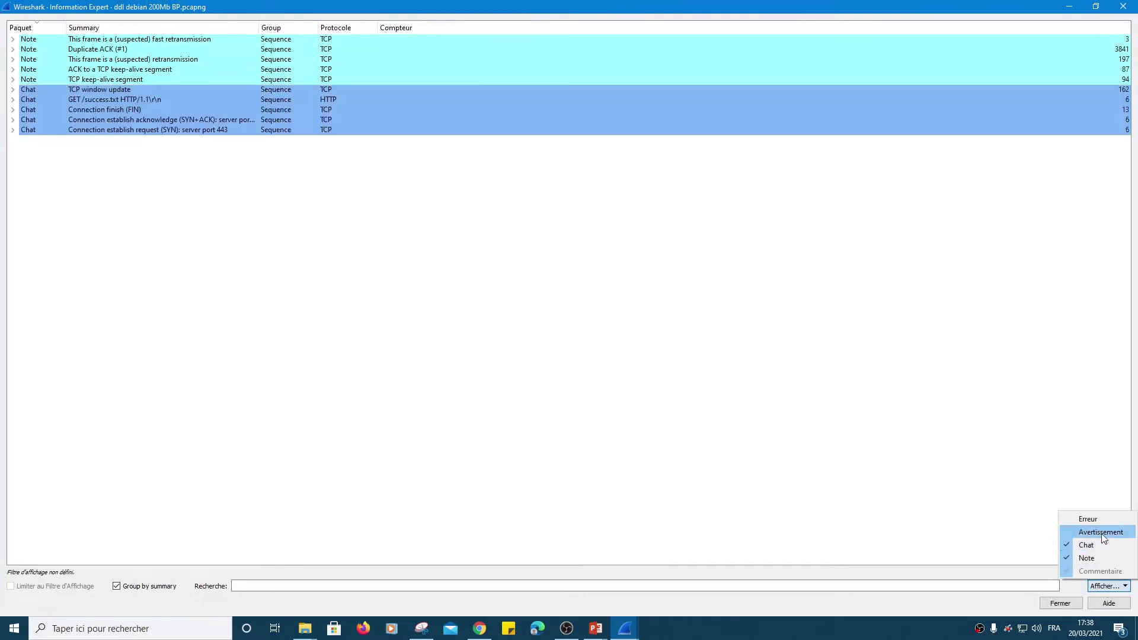
{"action": "left_click", "coordinate": [1100, 531]}
{"action": "left_click", "coordinate": [1106, 585]}
{"action": "left_click", "coordinate": [1099, 518]}
{"action": "left_click", "coordinate": [1105, 588]}
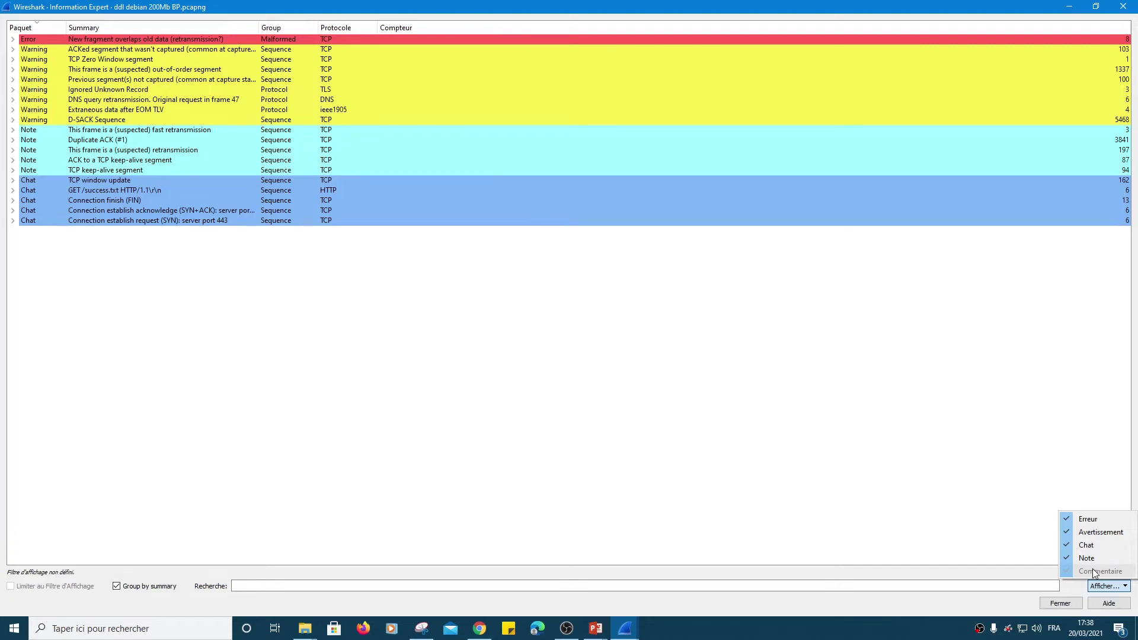
{"action": "left_click", "coordinate": [548, 434]}
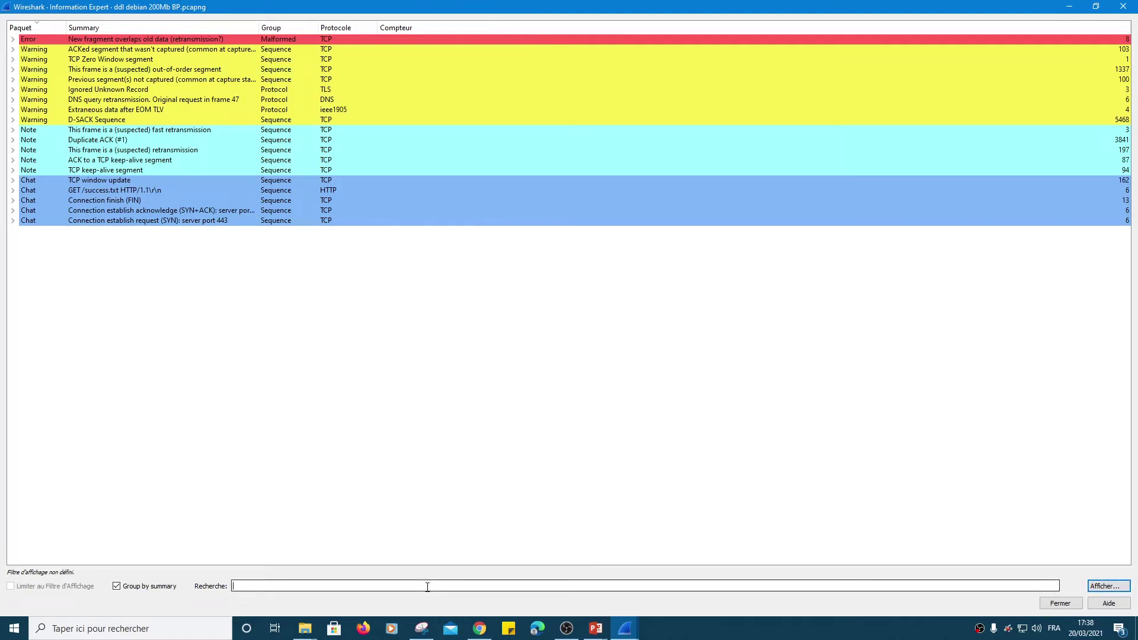
Search the expert information entries for "zero" and clear the search text.
{"action": "type", "text": "zero"}
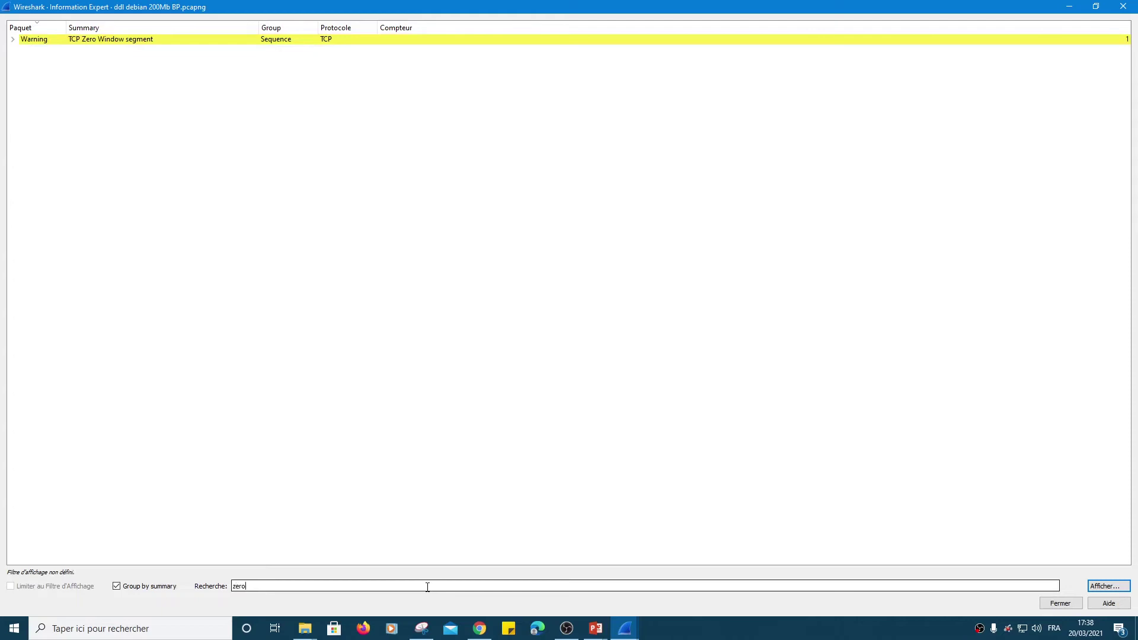
{"action": "key", "text": "BackSpace"}
{"action": "key", "text": "BackSpace"}
{"action": "key", "text": "BackSpace"}
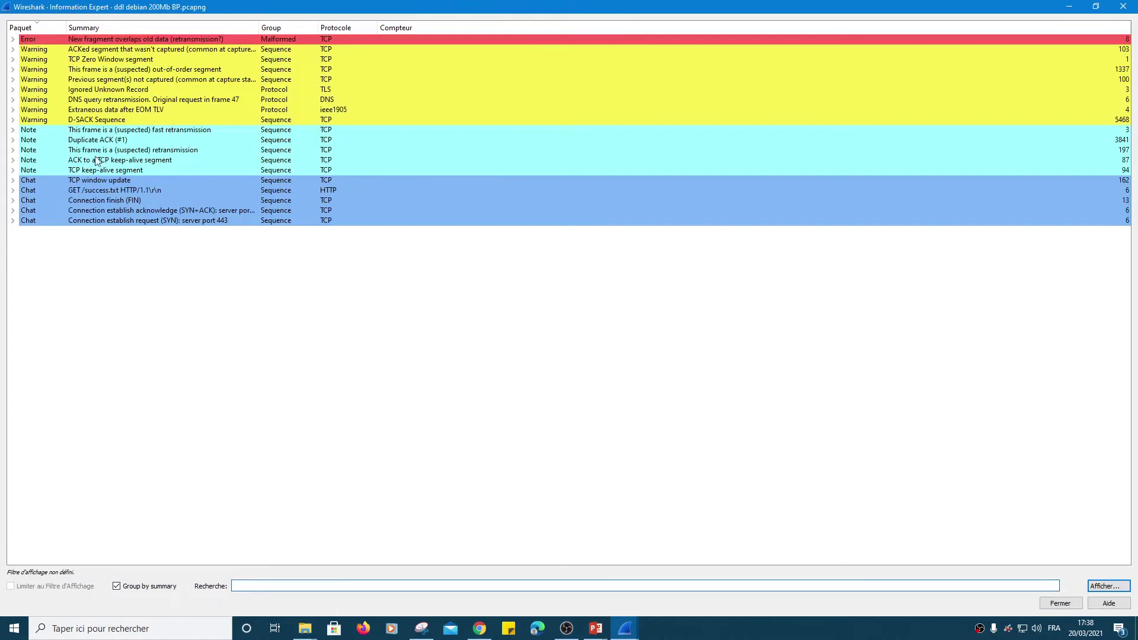
Restore the expert information window's size and apply the selected TCP window update entry as a display filter.
{"action": "double_click", "coordinate": [464, 2]}
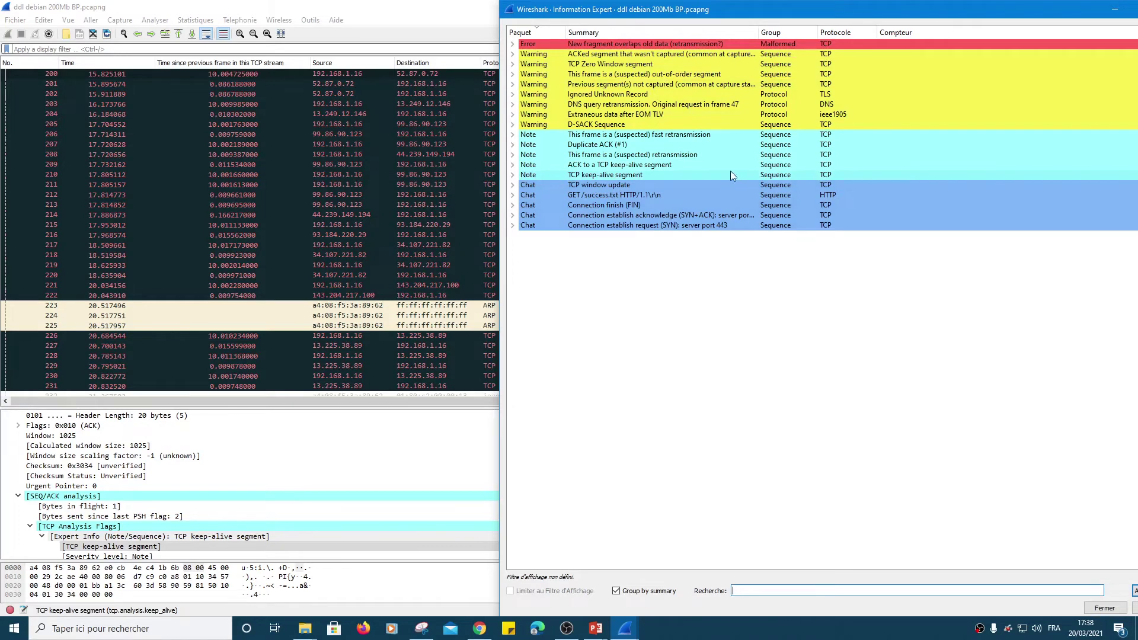
{"action": "right_click", "coordinate": [588, 187]}
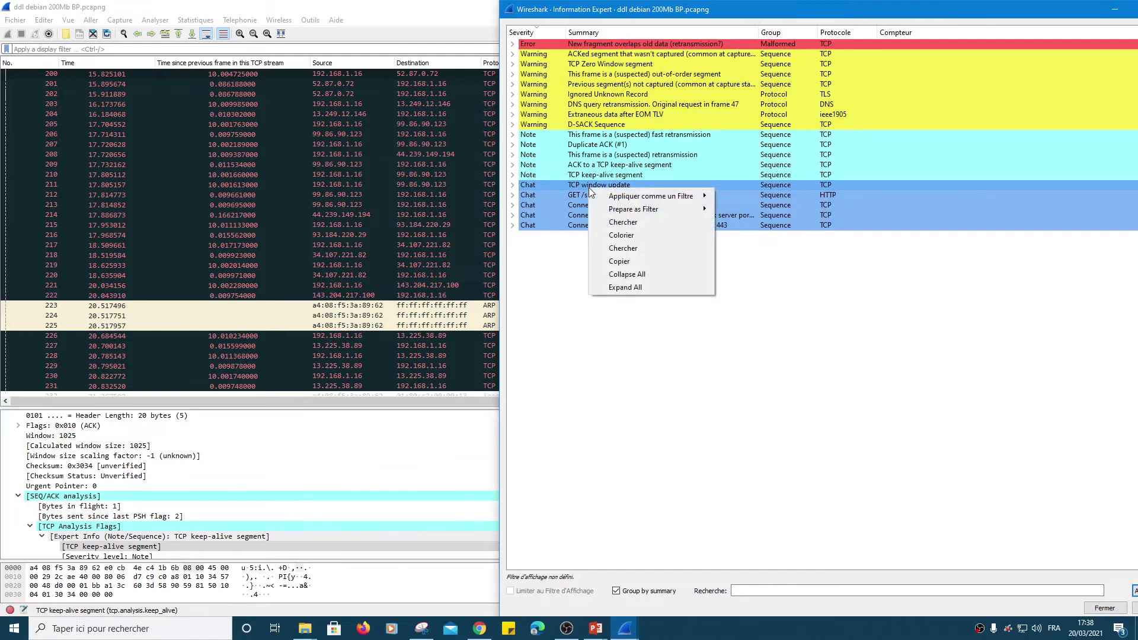
{"action": "mouse_move", "coordinate": [599, 195]}
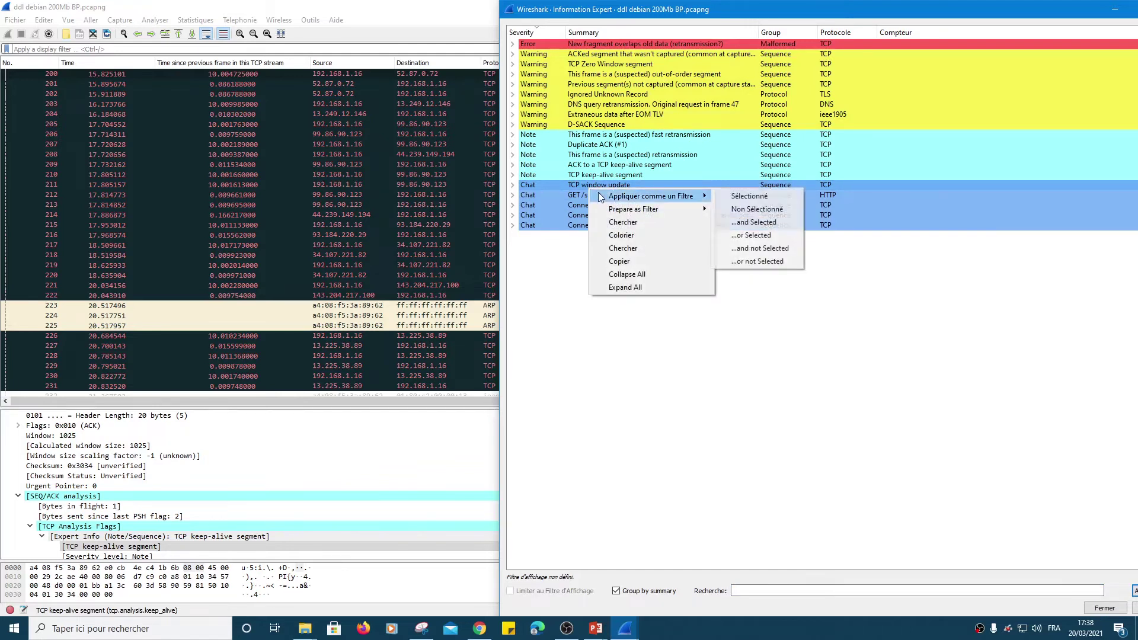
{"action": "left_click", "coordinate": [780, 196]}
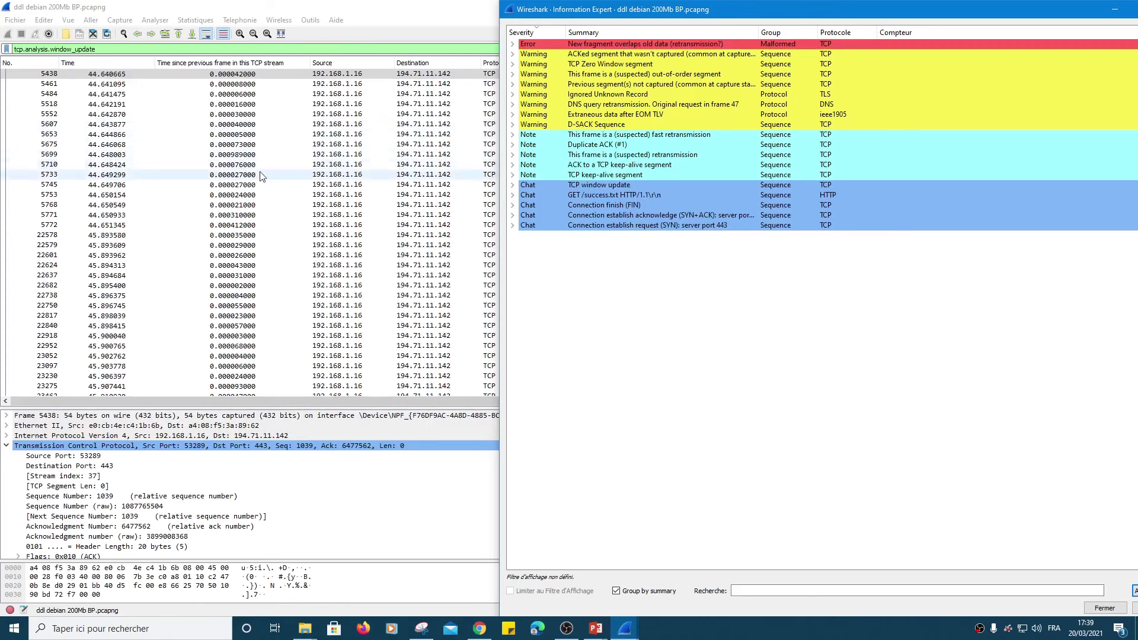
Examine the filtered TCP window update packets in the packet list.
{"action": "left_click", "coordinate": [232, 114]}
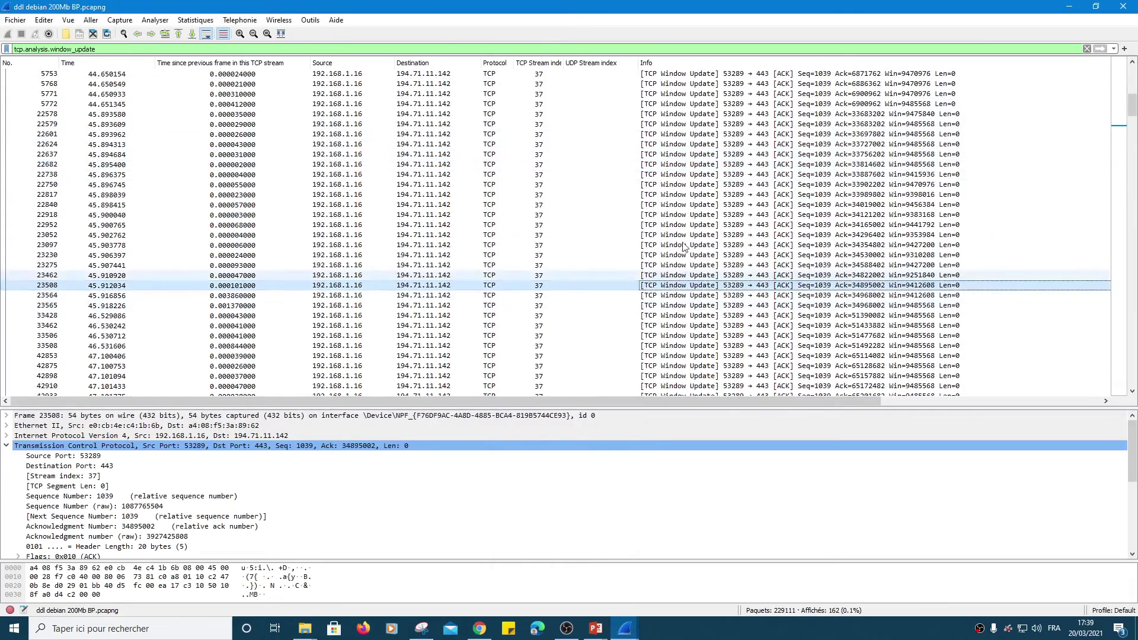
{"action": "left_click", "coordinate": [687, 346]}
{"action": "scroll", "coordinate": [685, 231], "scroll_direction": "up", "scroll_amount": 2}
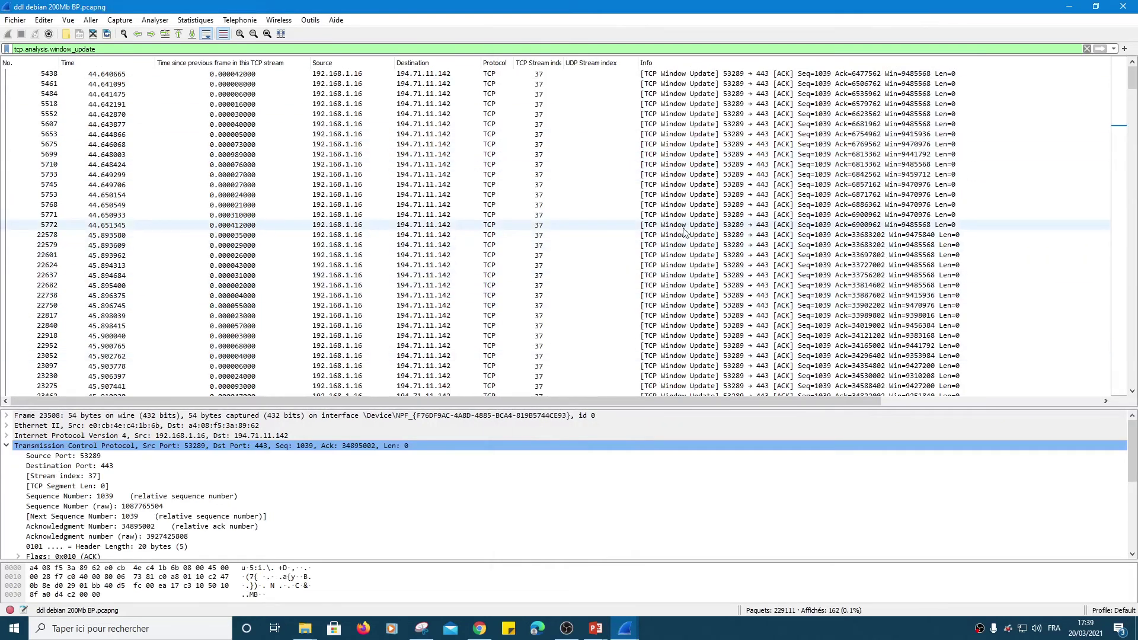
Close the expert information window and replace the display filter with dns.
{"action": "left_click", "coordinate": [624, 628]}
{"action": "left_click", "coordinate": [672, 575]}
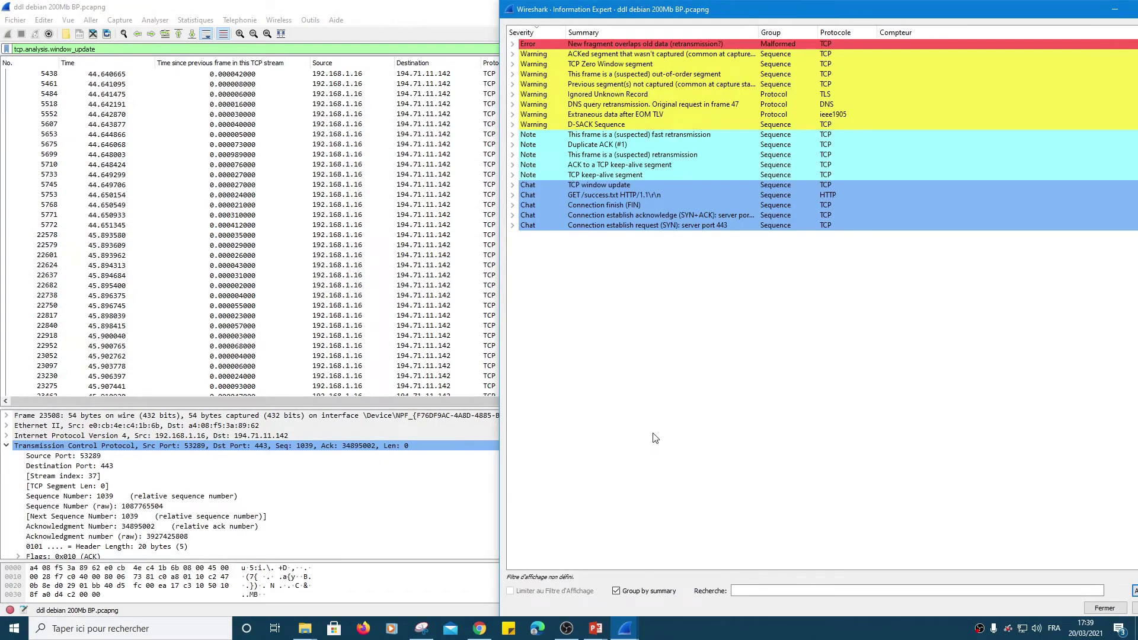
{"action": "left_click_drag", "start_coordinate": [966, 21], "coordinate": [859, 1]}
{"action": "left_click", "coordinate": [1128, 7]}
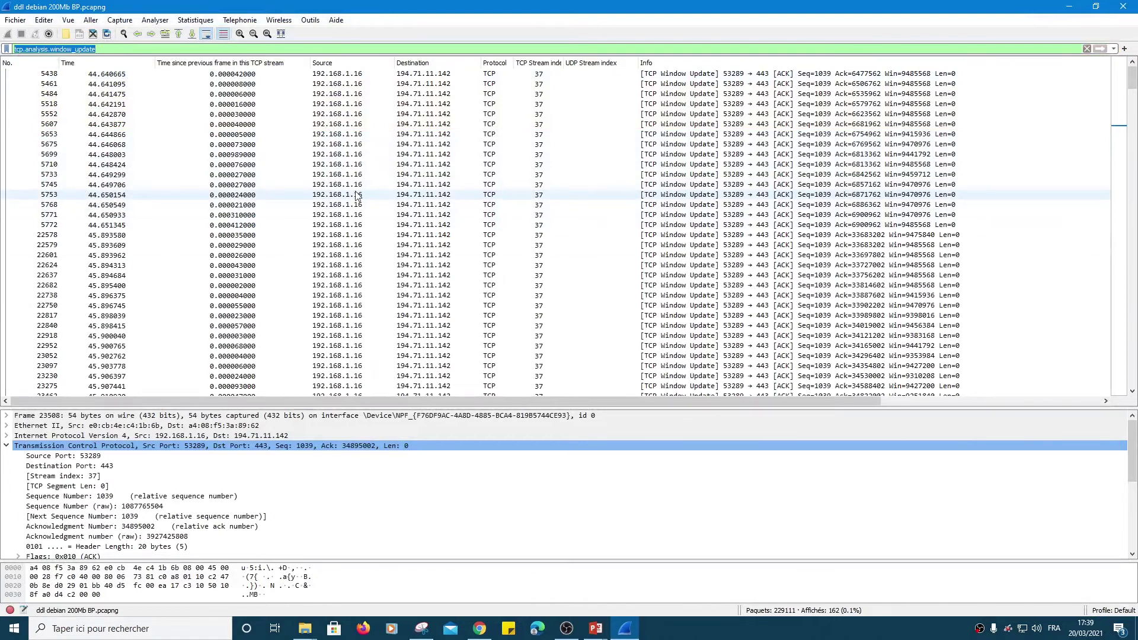
{"action": "type", "text": "dns"}
{"action": "key", "text": "Return"}
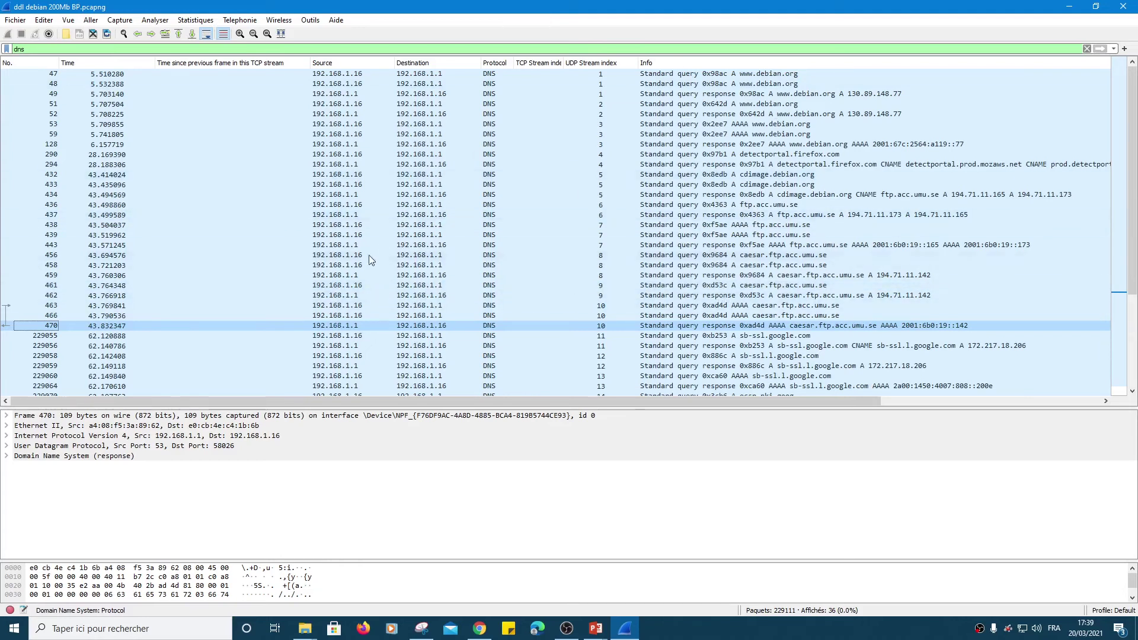
Reopen the expert information in a maximized window and limit its entries to the dns display filter.
{"action": "left_click", "coordinate": [157, 20]}
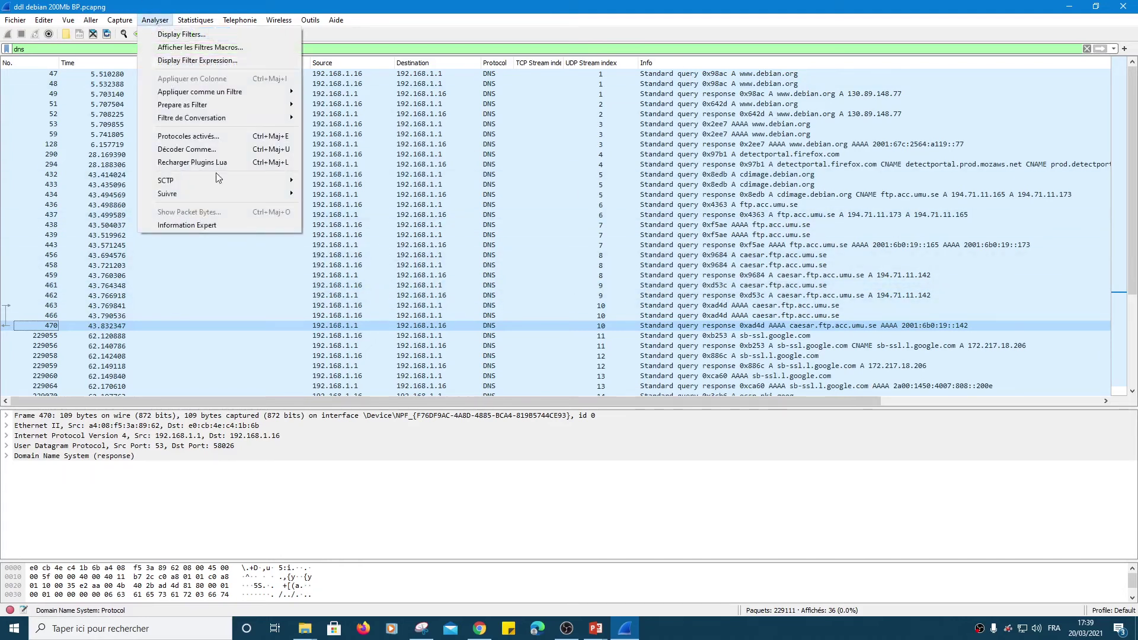
{"action": "left_click", "coordinate": [208, 230]}
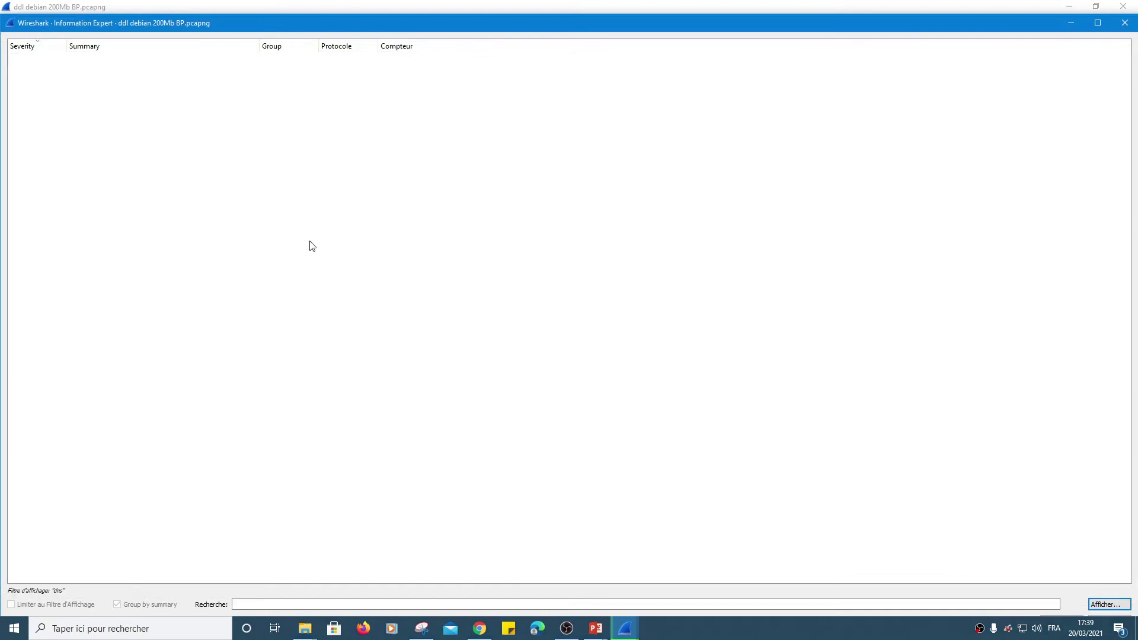
{"action": "left_click", "coordinate": [1097, 22]}
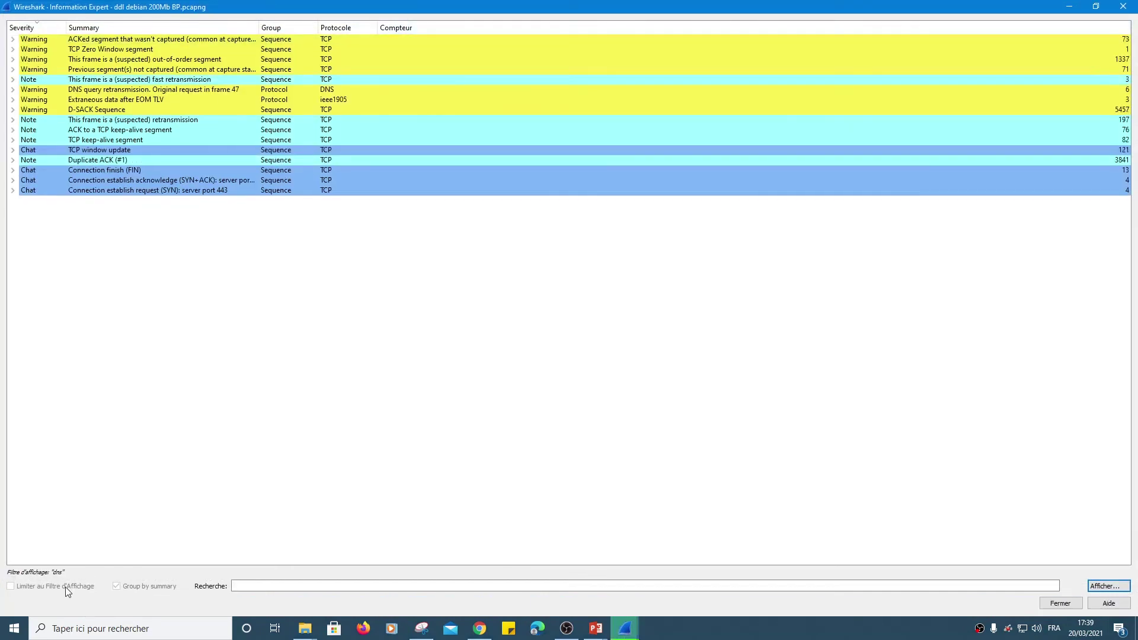
{"action": "left_click", "coordinate": [66, 588]}
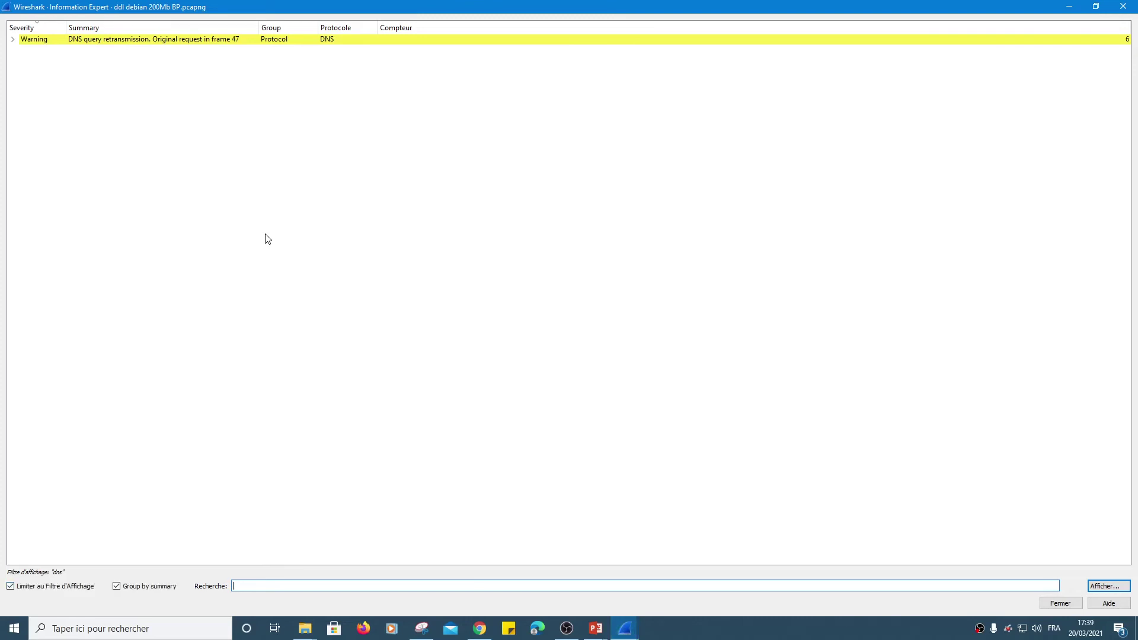
Expand the DNS query retransmission warning, inspect its individual query packets and return to the main packet list.
{"action": "left_click", "coordinate": [14, 39]}
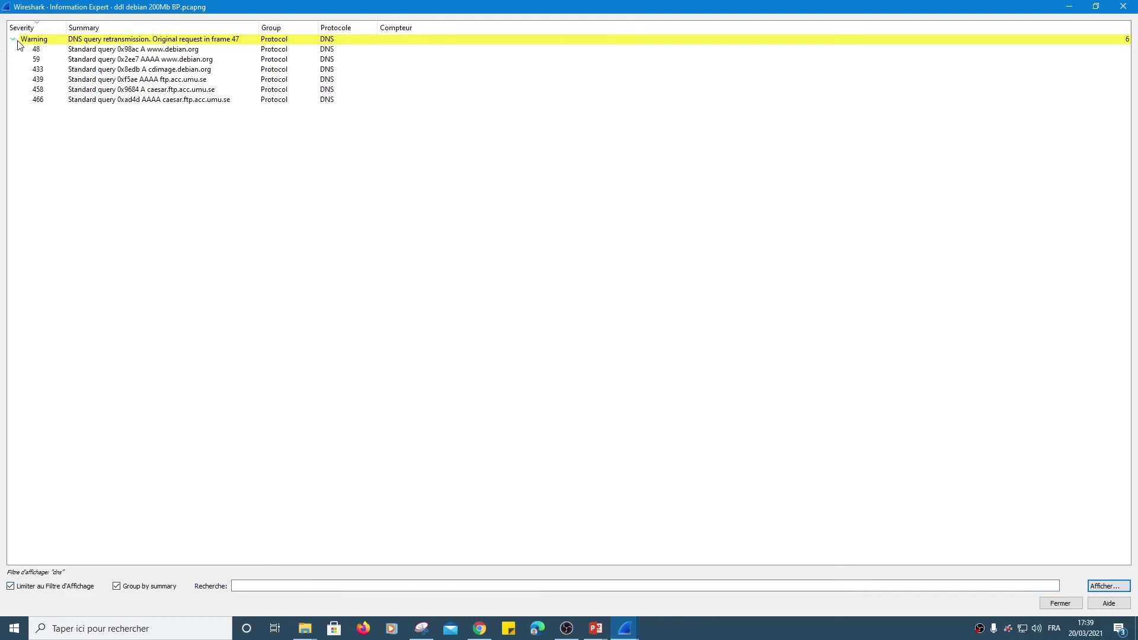
{"action": "left_click", "coordinate": [129, 59]}
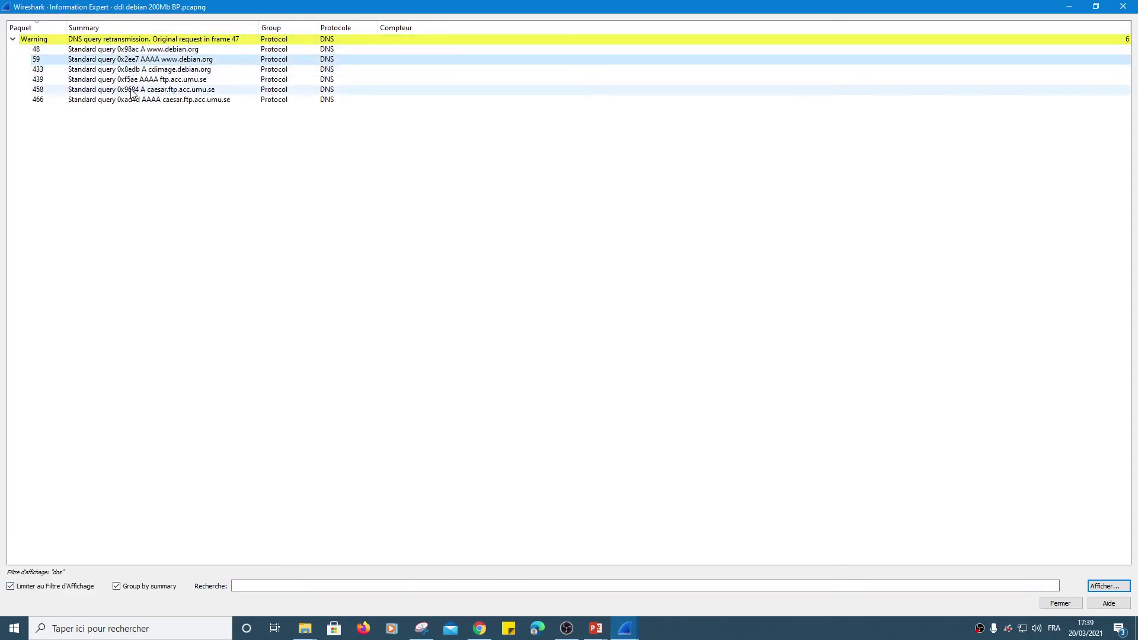
{"action": "left_click", "coordinate": [119, 90]}
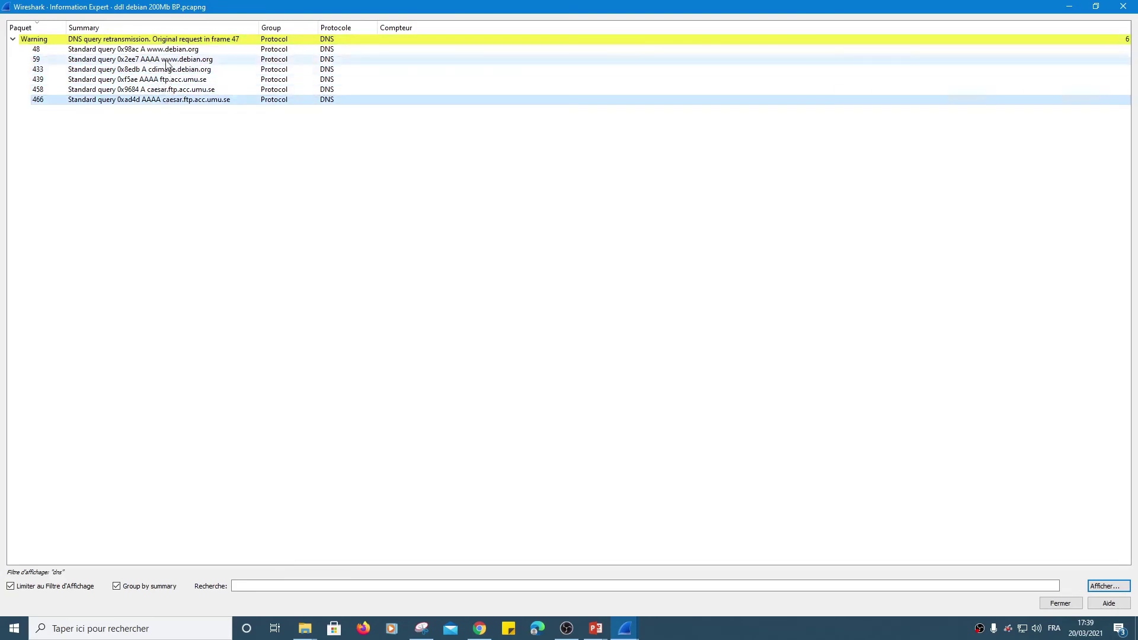
{"action": "left_click", "coordinate": [1082, 8]}
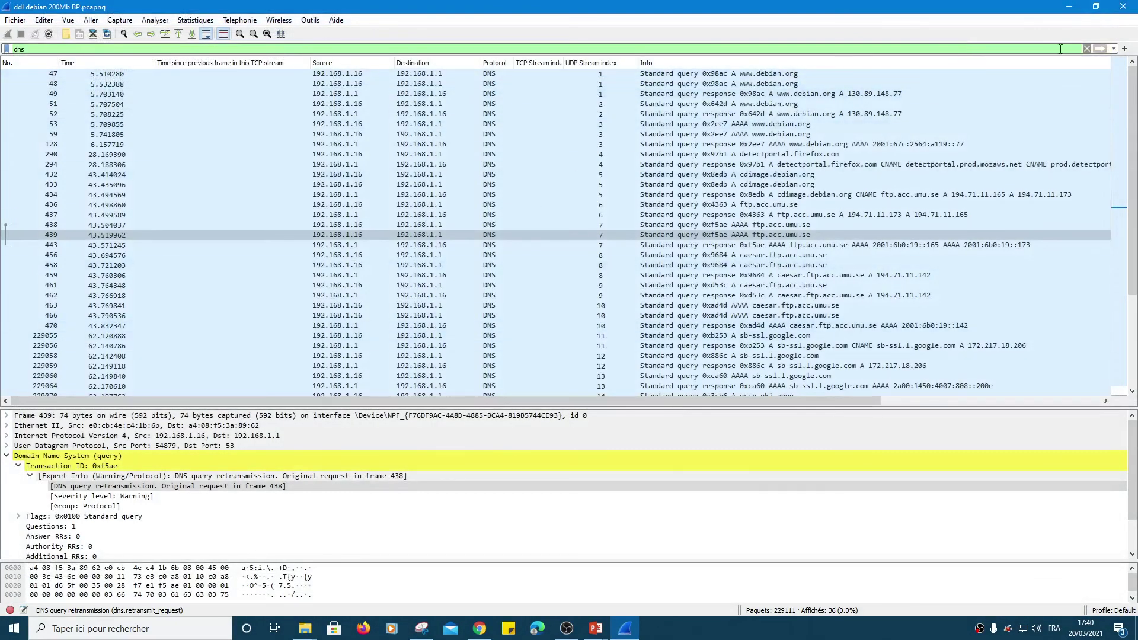
Clear the dns display filter, view the expert information for the whole capture and close its window.
{"action": "left_click", "coordinate": [1086, 49]}
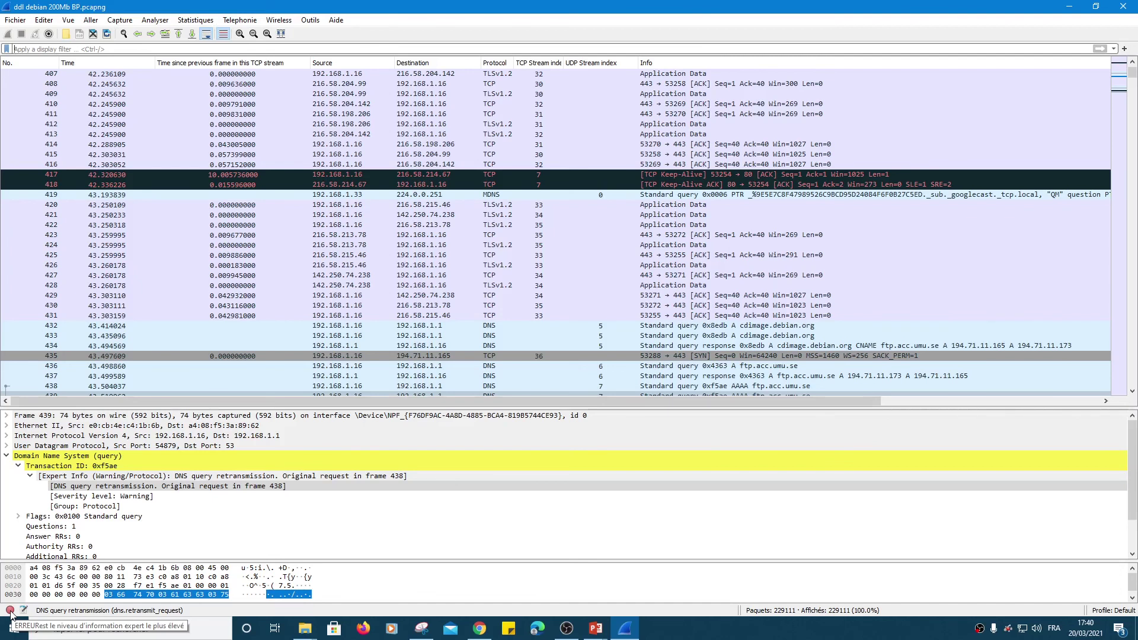
{"action": "left_click", "coordinate": [10, 611]}
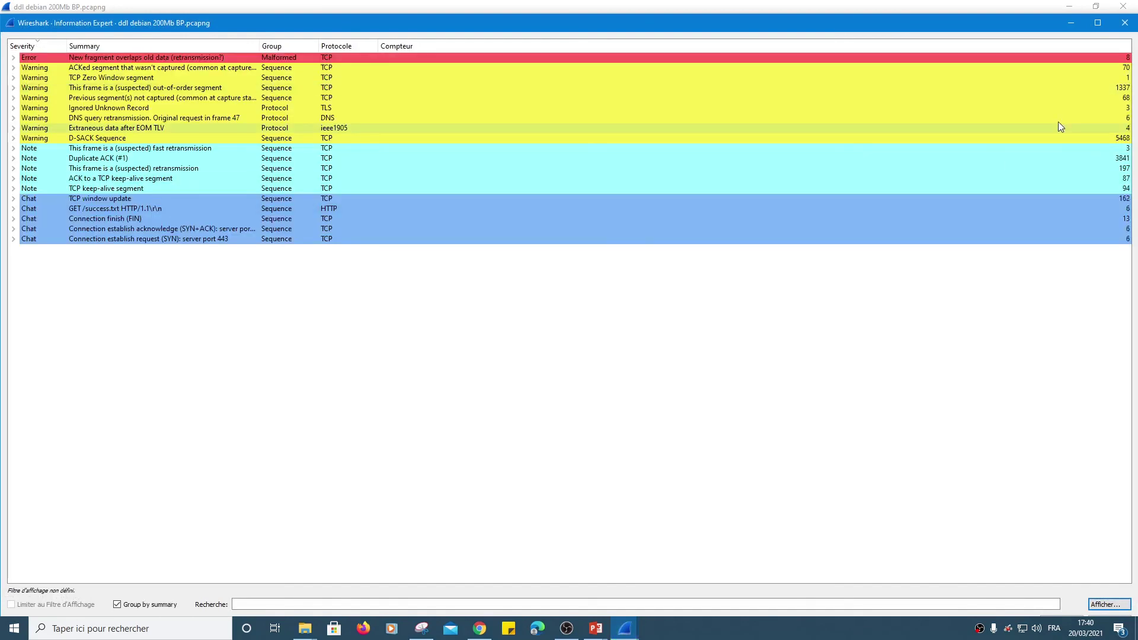
{"action": "left_click", "coordinate": [1123, 23]}
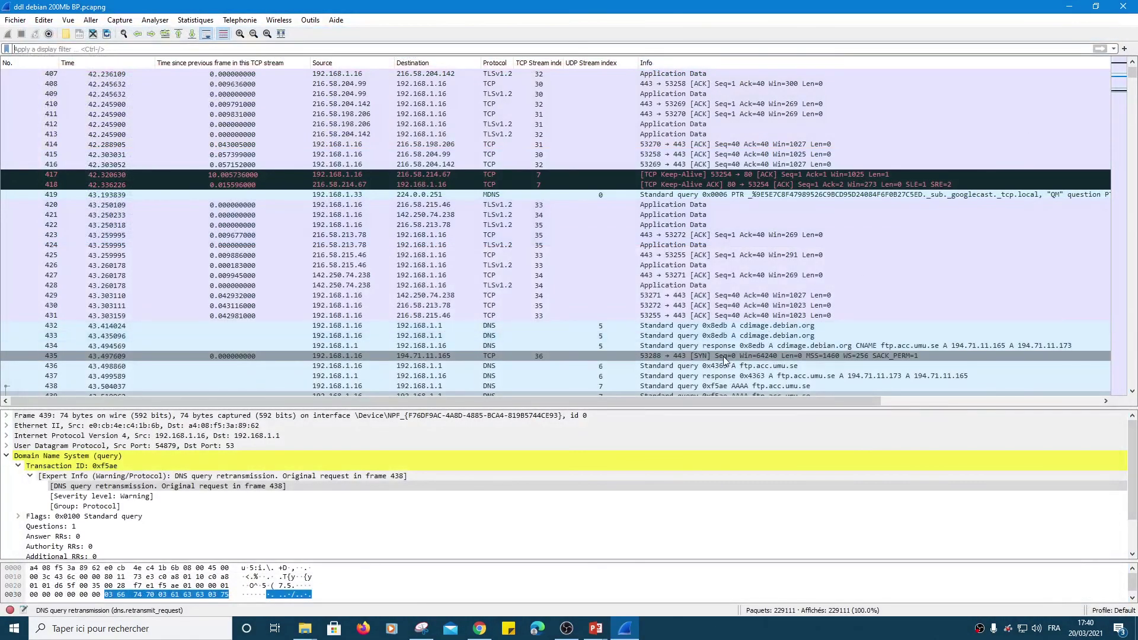